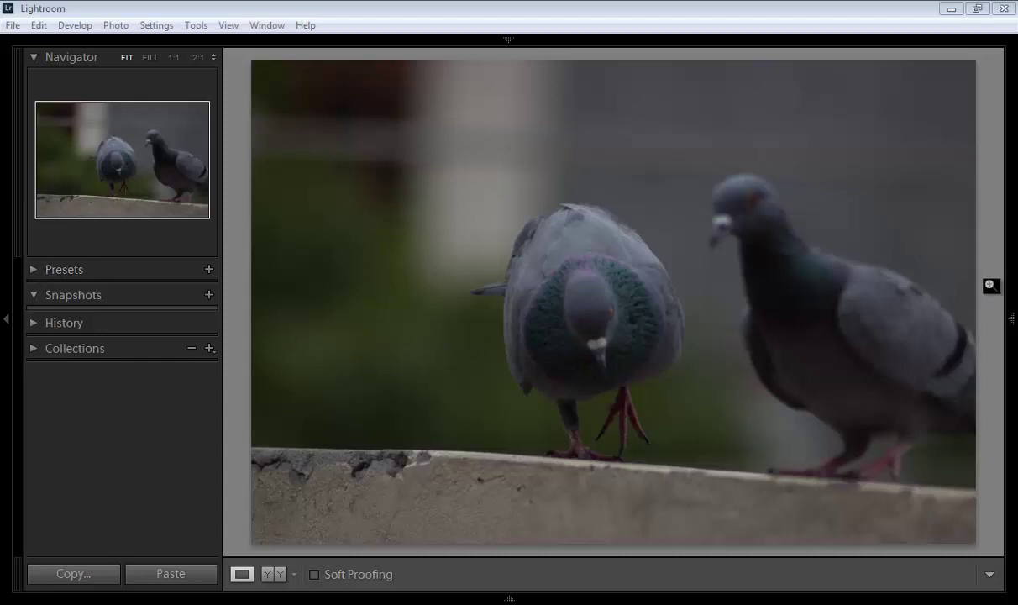
- Open the pigeon photo in Develop and expand the Lightroom Color Presets list in the Presets panel
key(y)
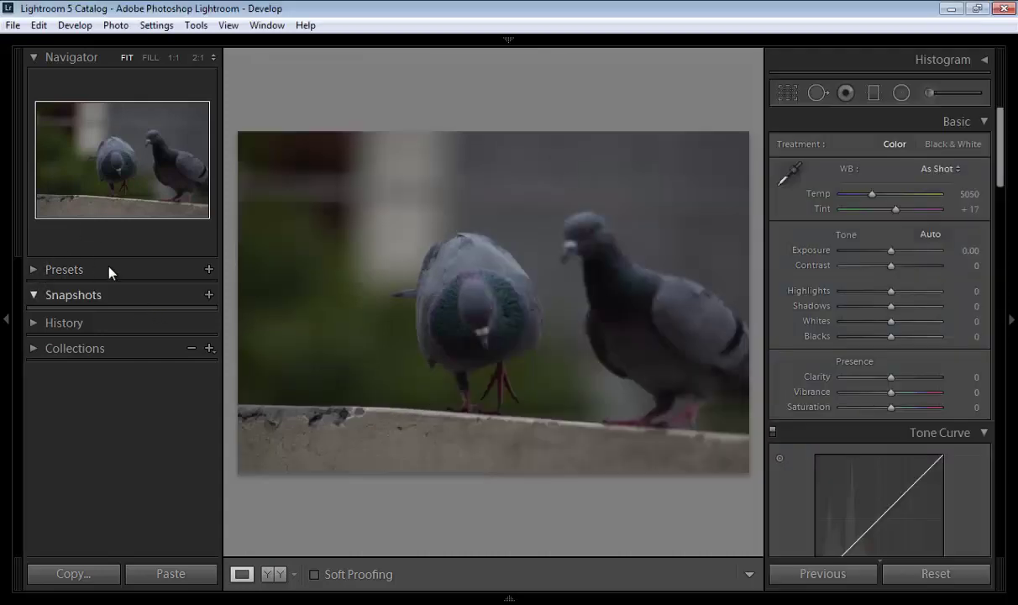
click(33, 58)
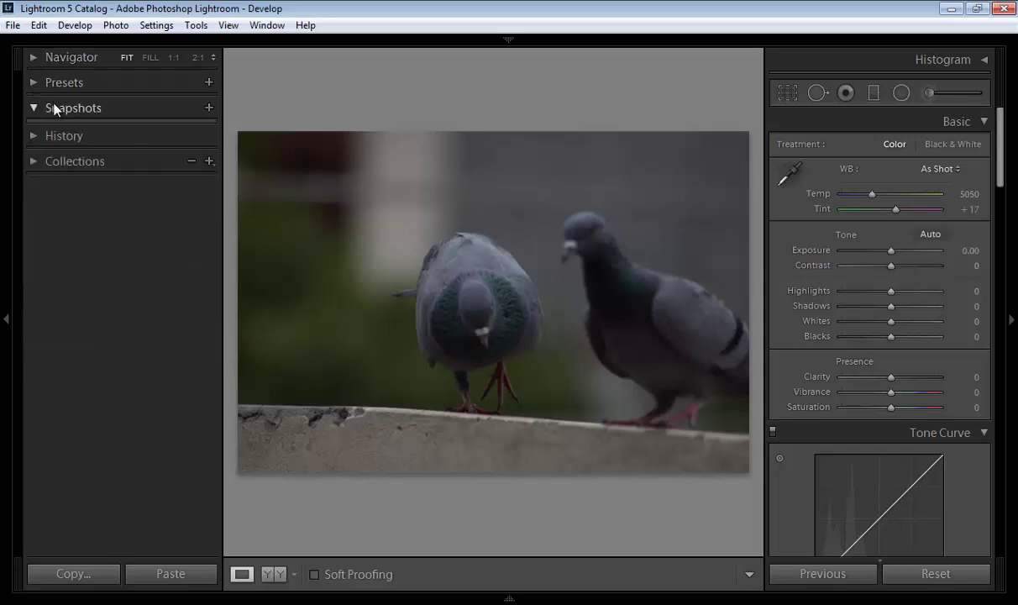
click(33, 84)
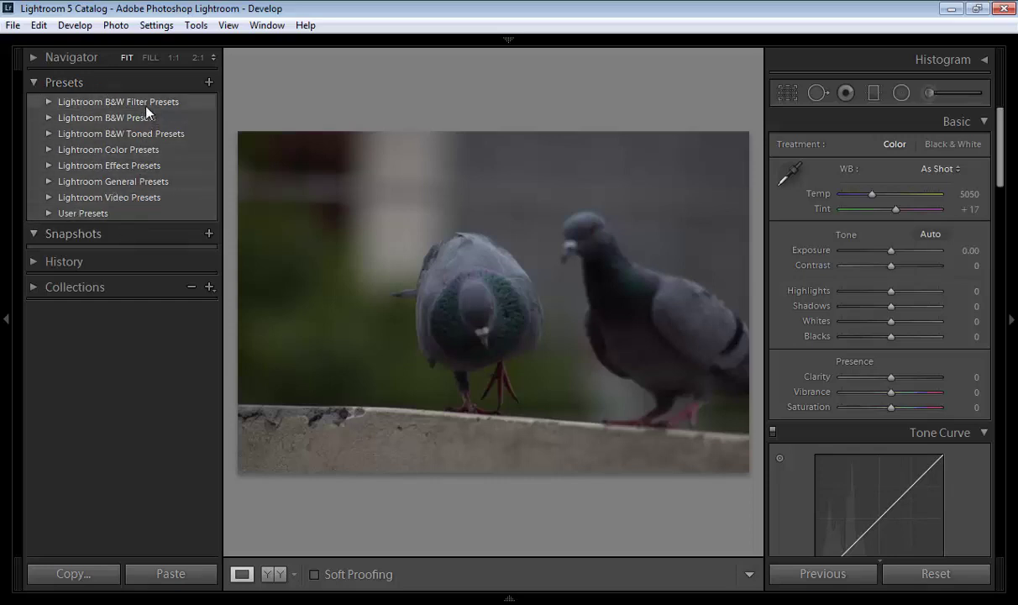
click(47, 152)
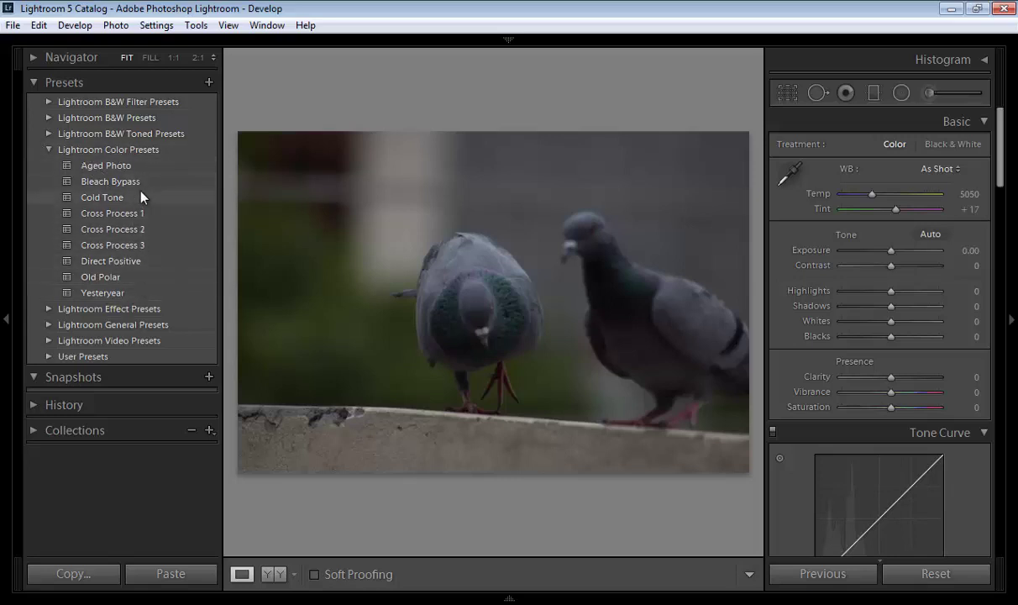
- Try the Aged Photo preset on the pigeon photo, then apply Old Polar instead
click(137, 170)
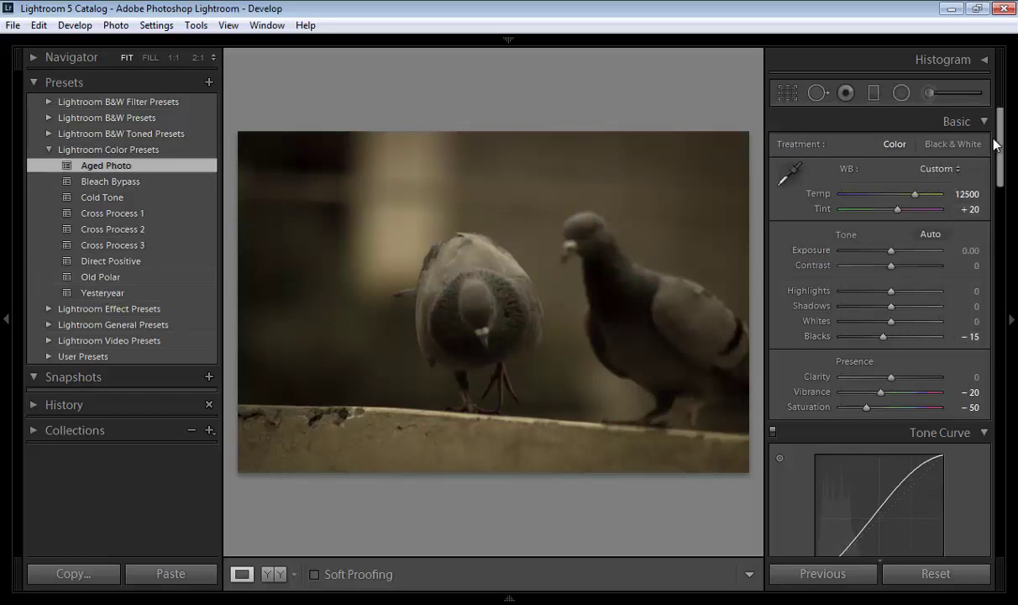
mouse_move(999, 122)
mouse_down()
mouse_move(991, 274)
mouse_move(997, 137)
mouse_up()
click(116, 279)
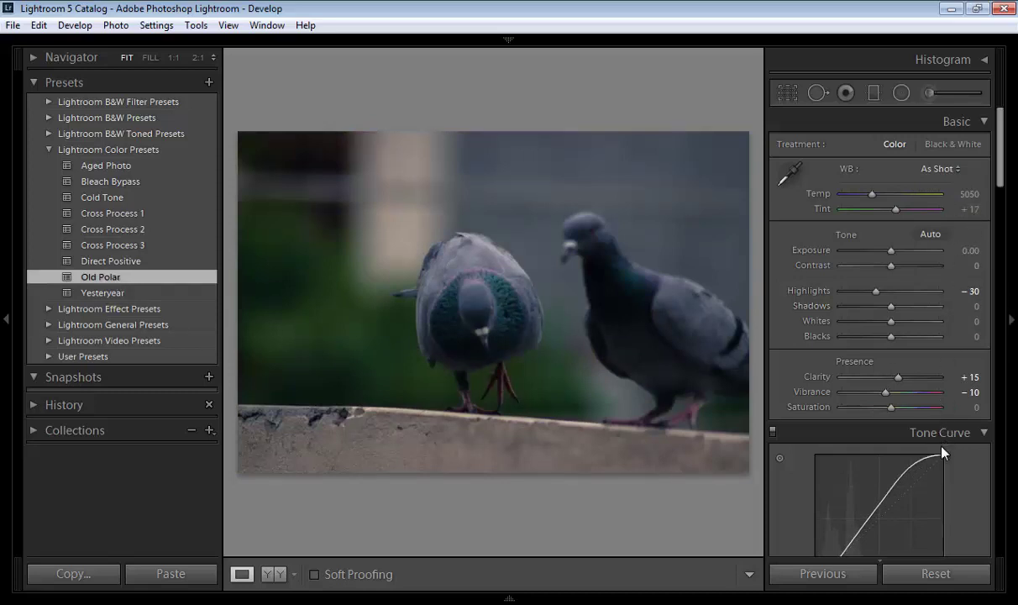
- Open Lightroom B&W Presets, try B&W Look 1 and 2, and settle on B&W Look 4
click(50, 149)
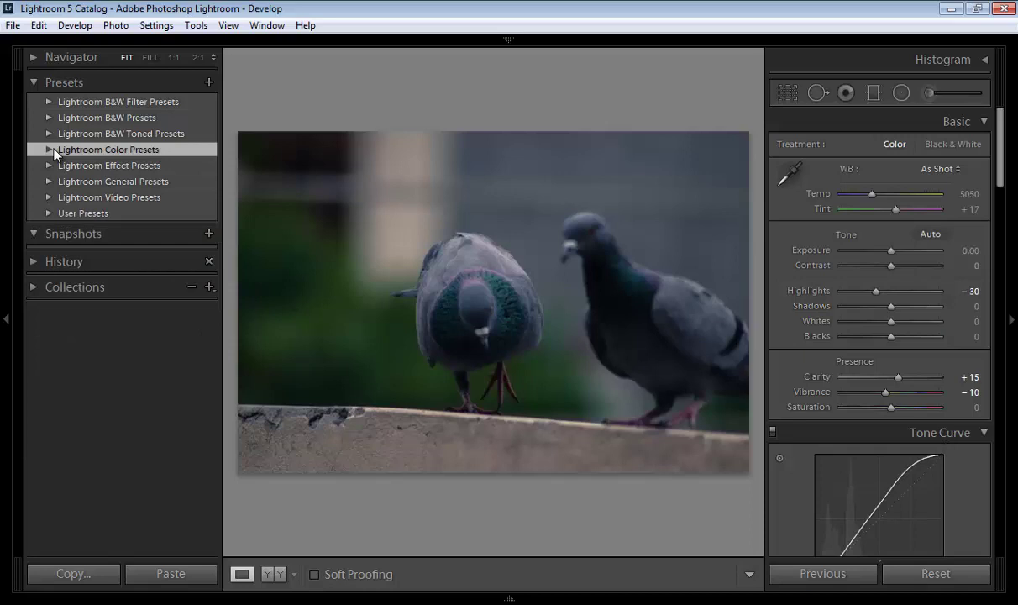
click(49, 118)
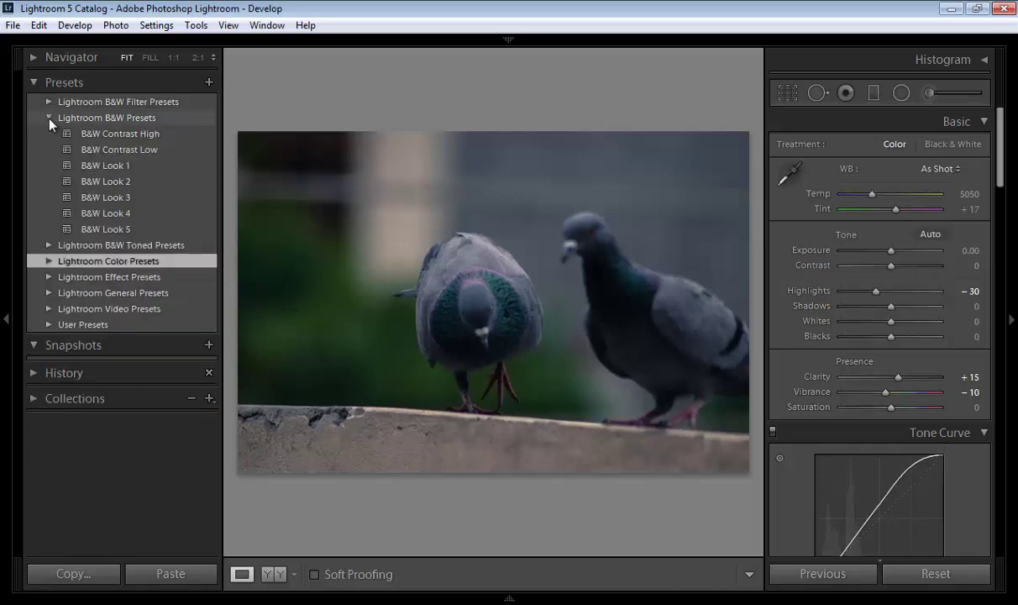
click(91, 168)
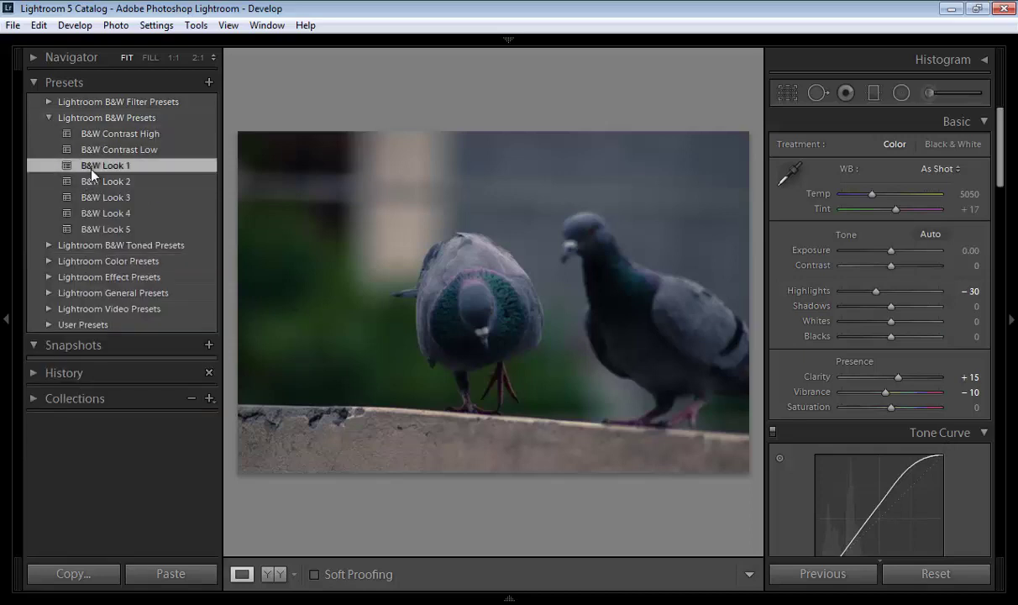
click(87, 183)
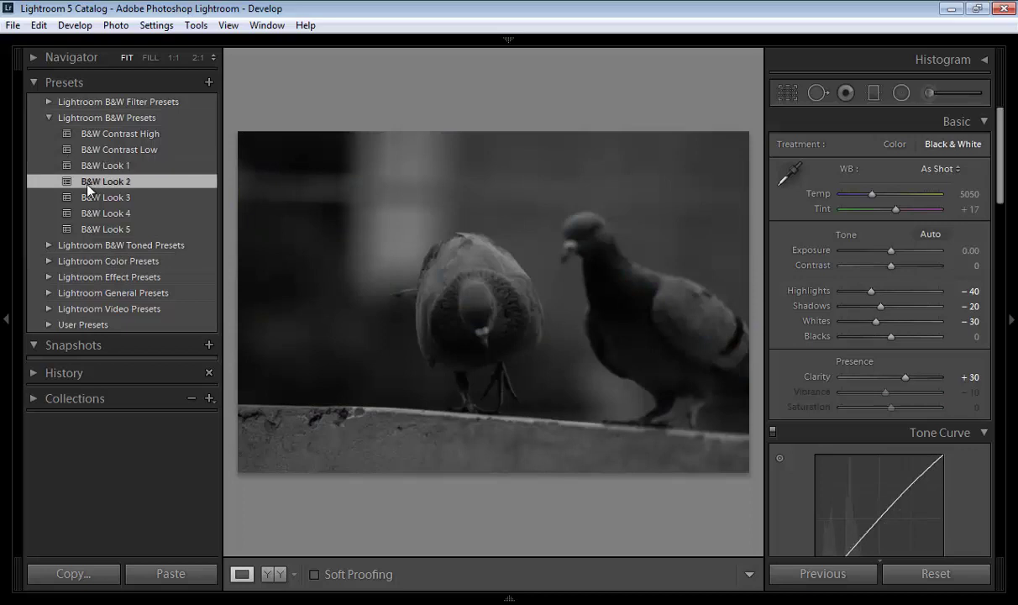
click(96, 213)
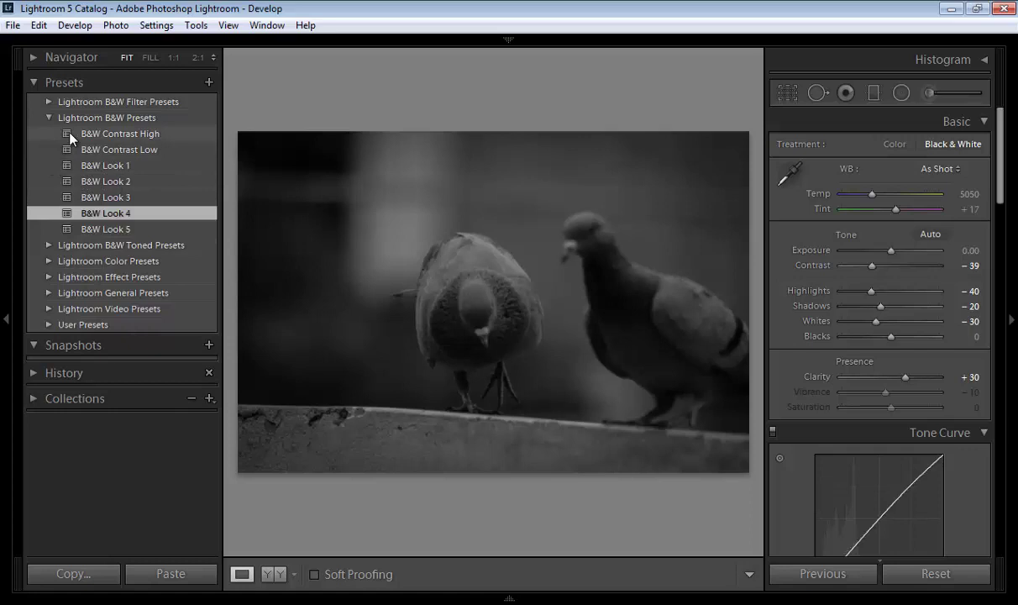
- Reset the photo's adjustments, then set Shadows +100, Clarity +43 and Vibrance +37
click(932, 579)
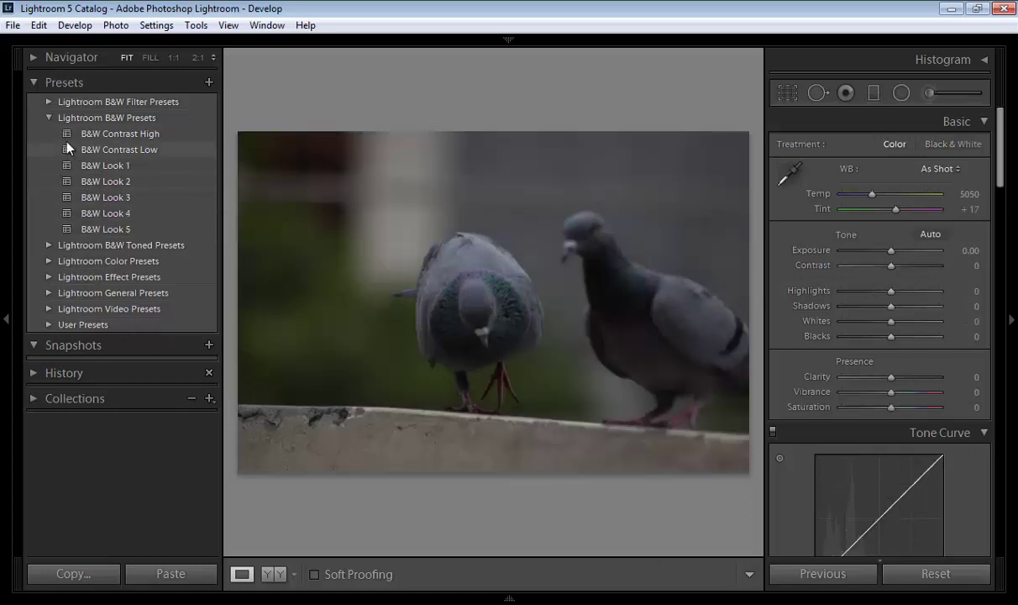
click(48, 119)
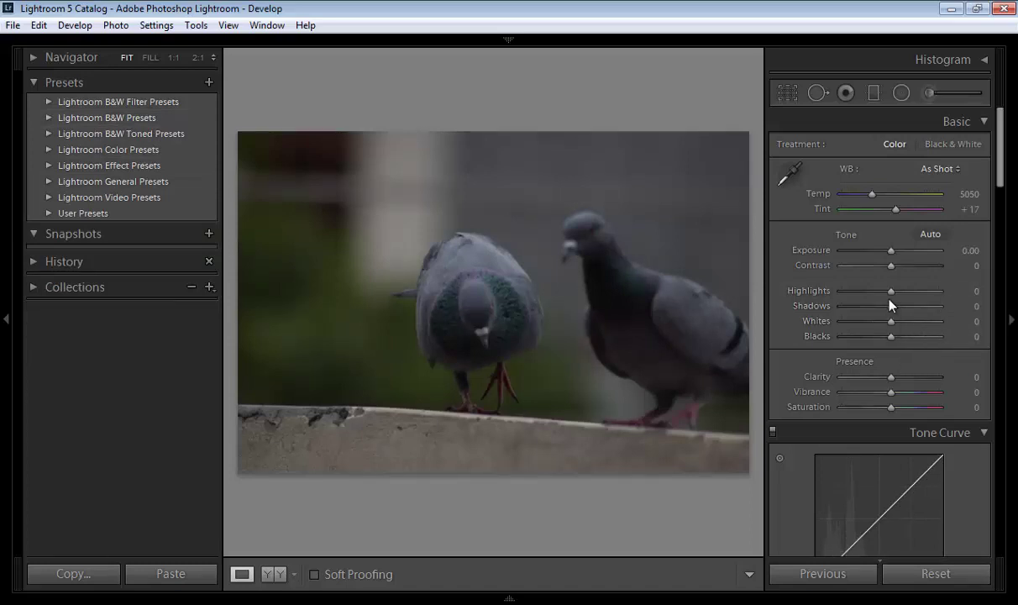
drag(889, 308, 946, 315)
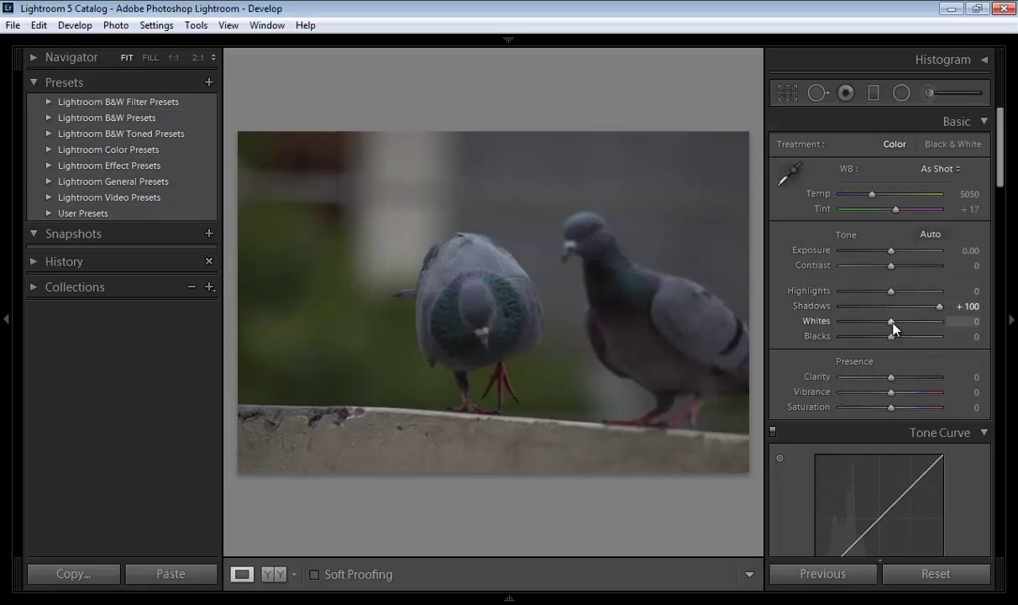
scroll(893, 328, up, 13)
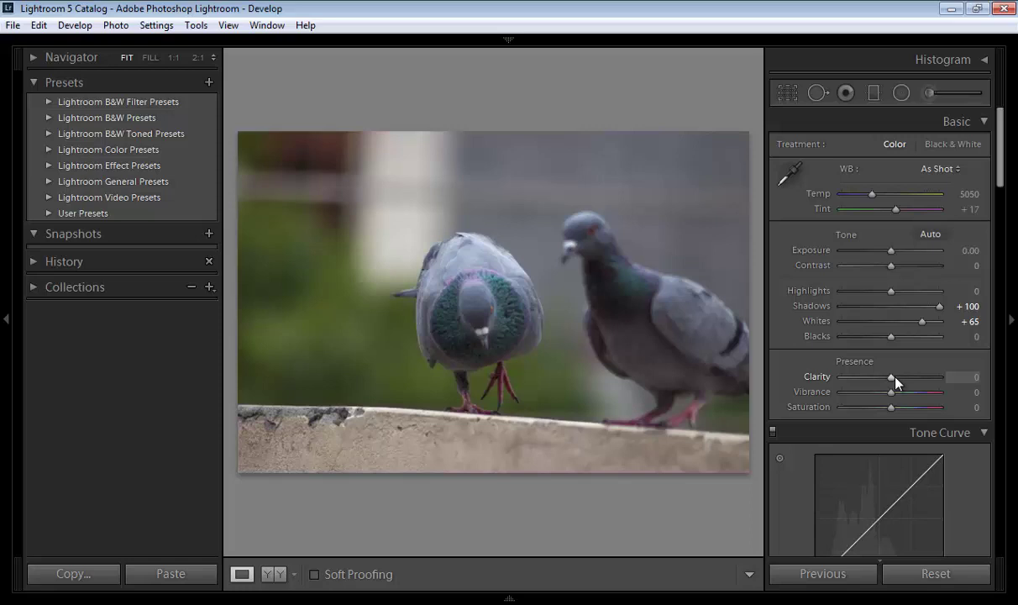
drag(894, 378, 927, 385)
scroll(924, 384, down, 4)
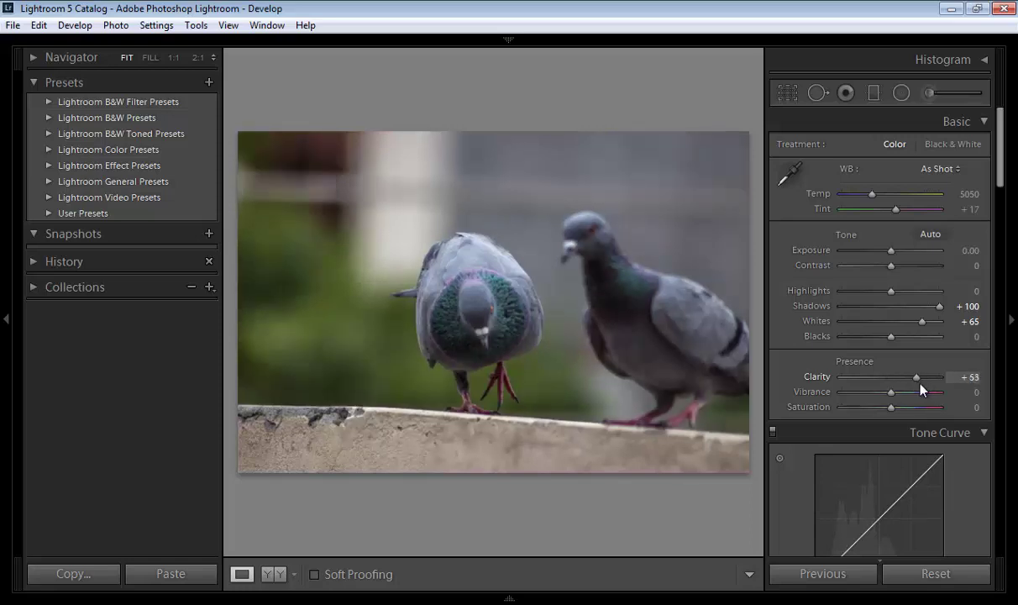
drag(891, 399, 908, 406)
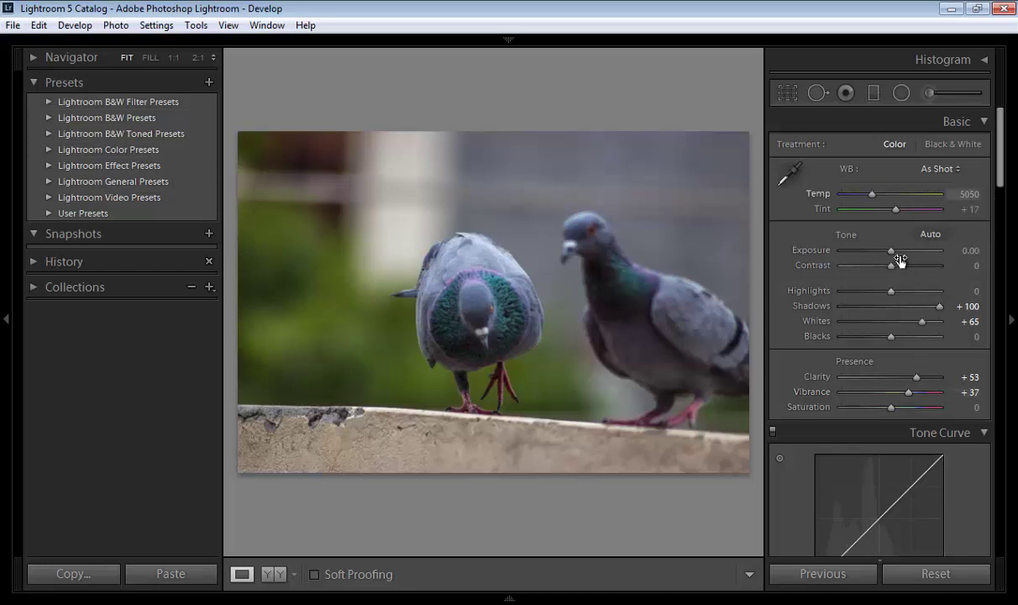
scroll(891, 268, up, 2)
- Set Sharpening Amount to 76 and add a Highlight Priority post-crop vignette of -20
drag(999, 151, 1006, 401)
drag(859, 273, 894, 287)
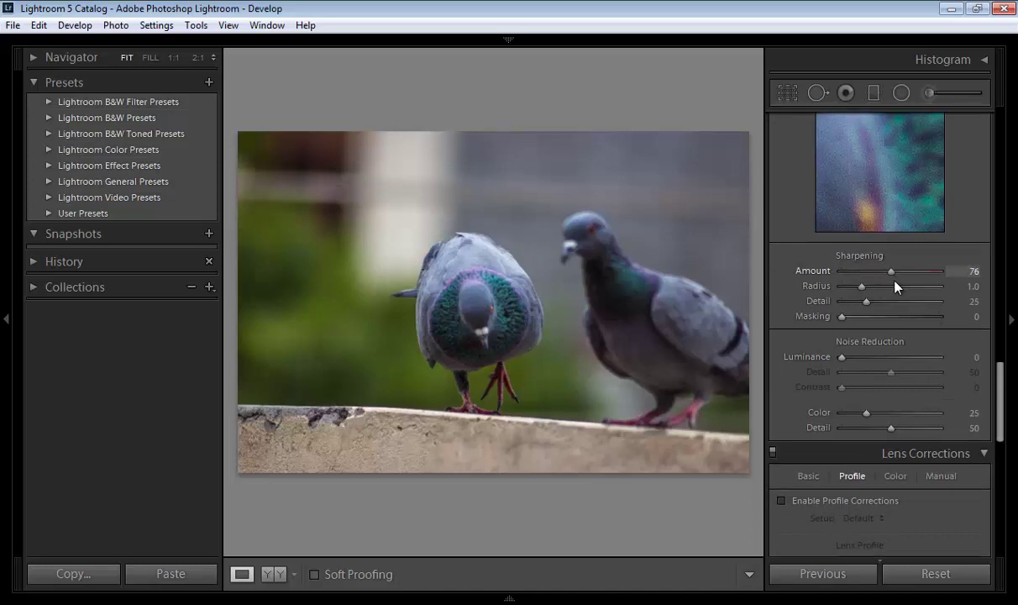
drag(999, 425, 999, 504)
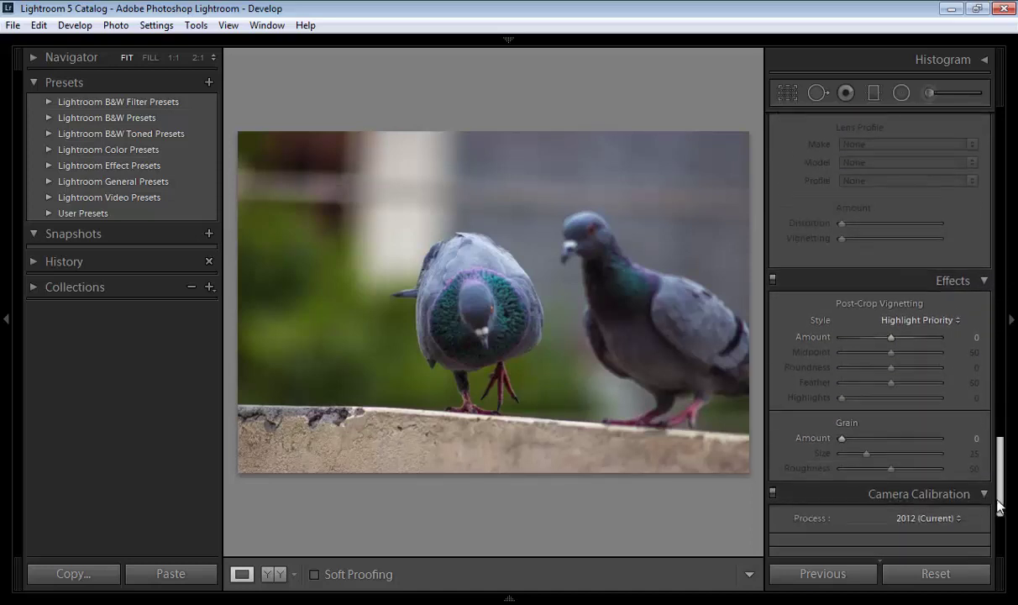
click(878, 258)
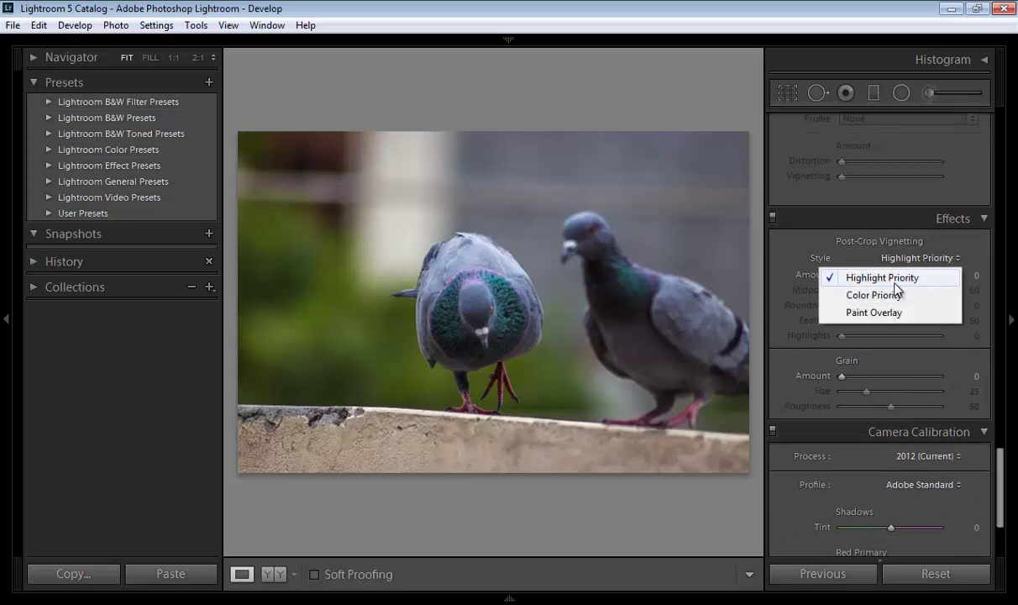
click(894, 283)
text(-25)
key(Return)
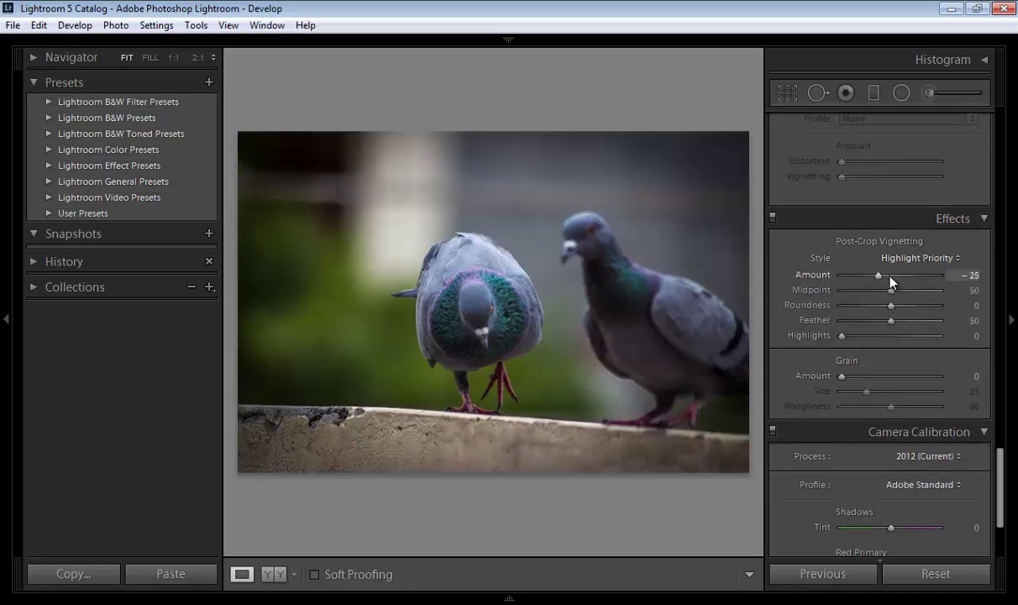
text(-20)
key(Return)
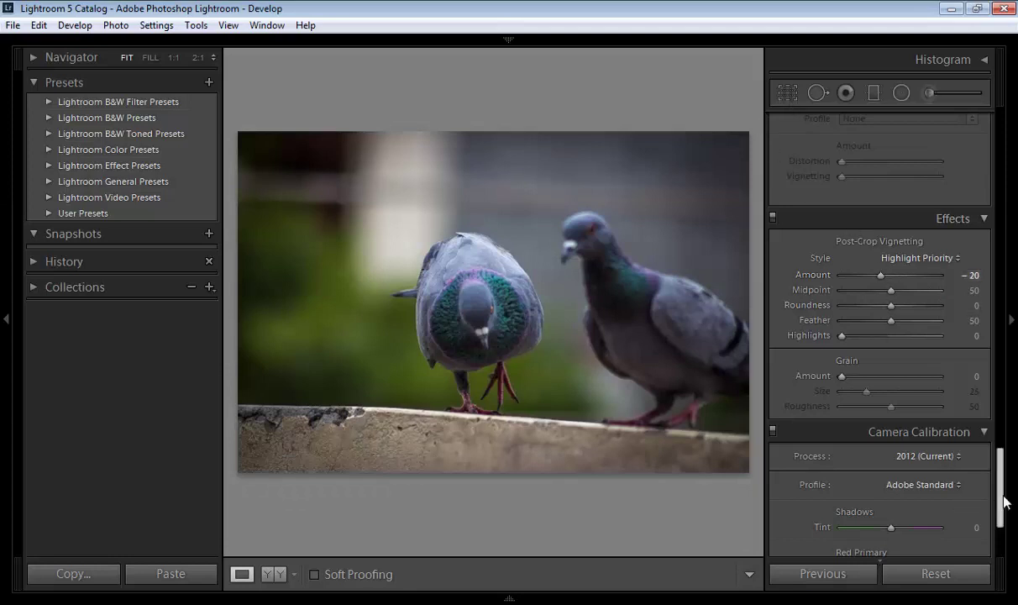
drag(1000, 483, 1000, 147)
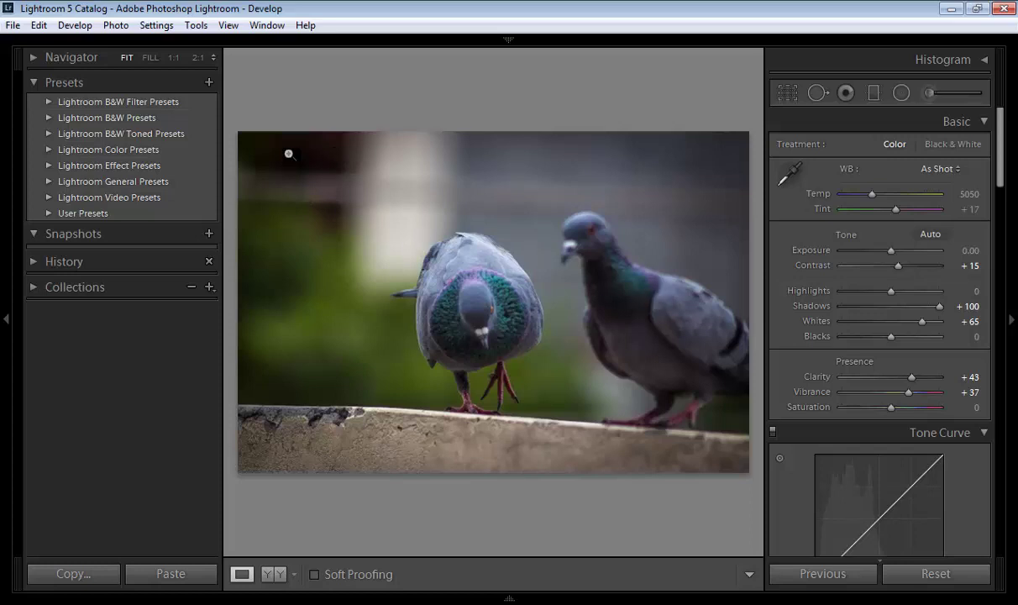
- Start a new develop preset from the current edits named 'Arun preset'
click(210, 83)
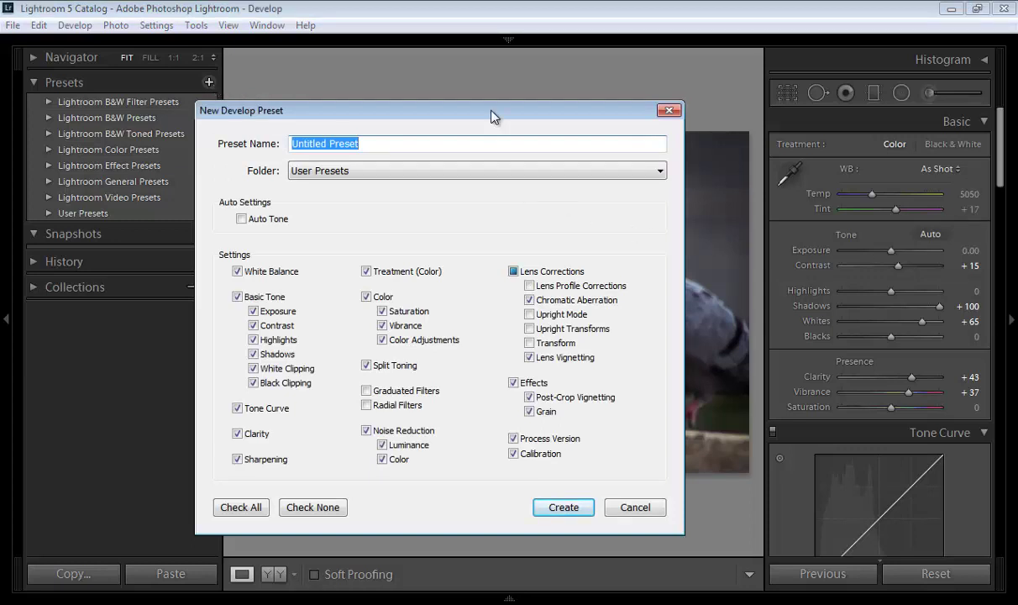
drag(469, 108, 499, 94)
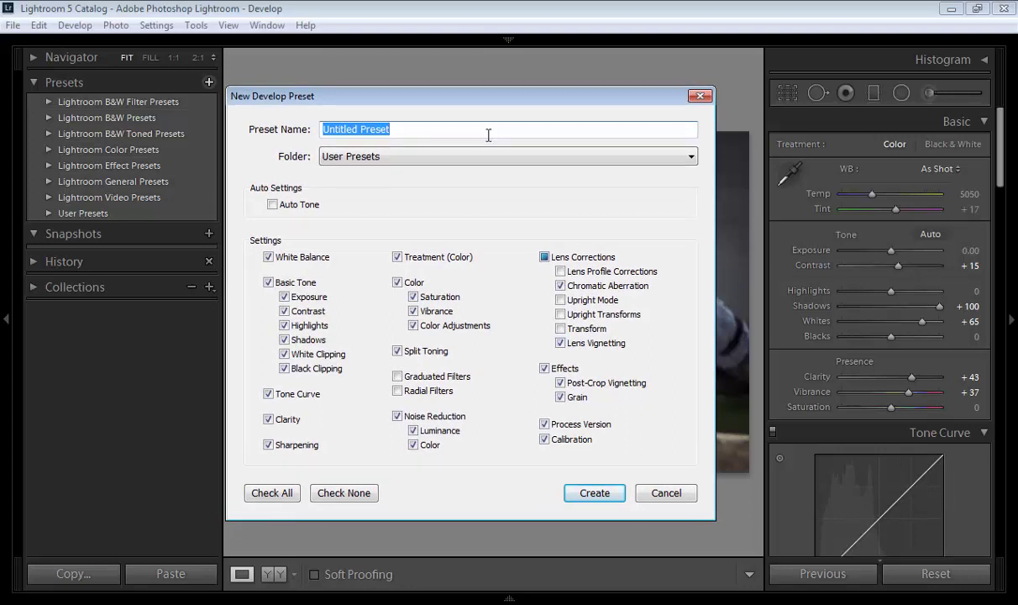
text(Arun p)
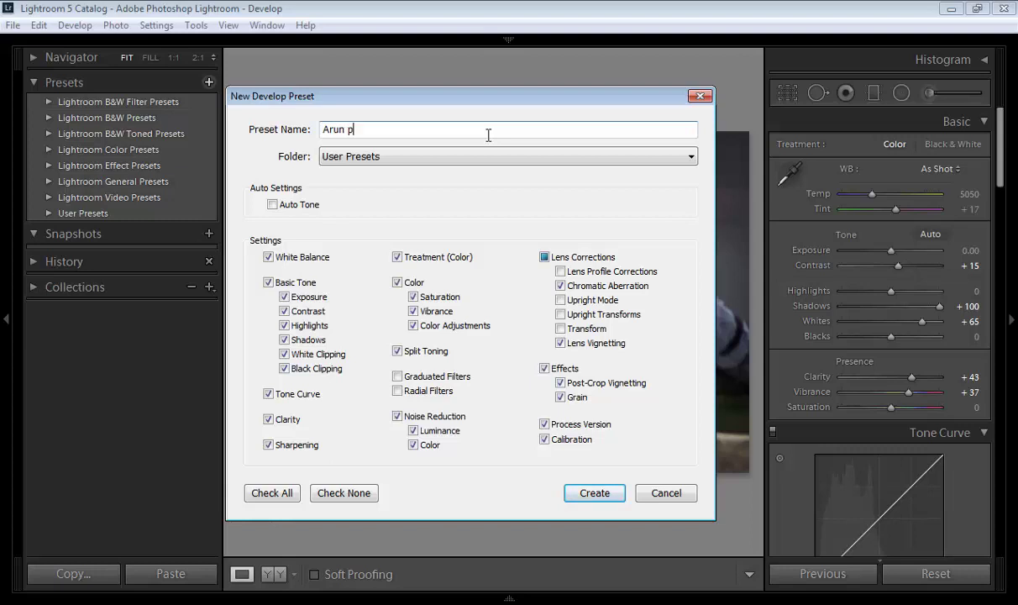
text(resen)
key(BackSpace)
text(t)
click(372, 162)
click(373, 165)
click(367, 165)
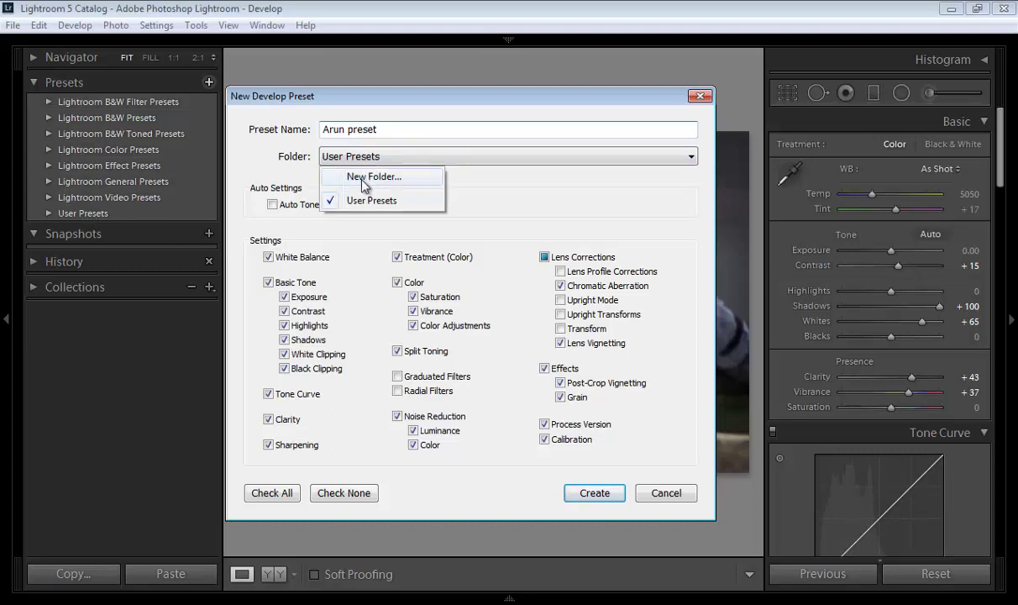
- Create a preset folder named 'New presets' to hold the new preset
click(370, 177)
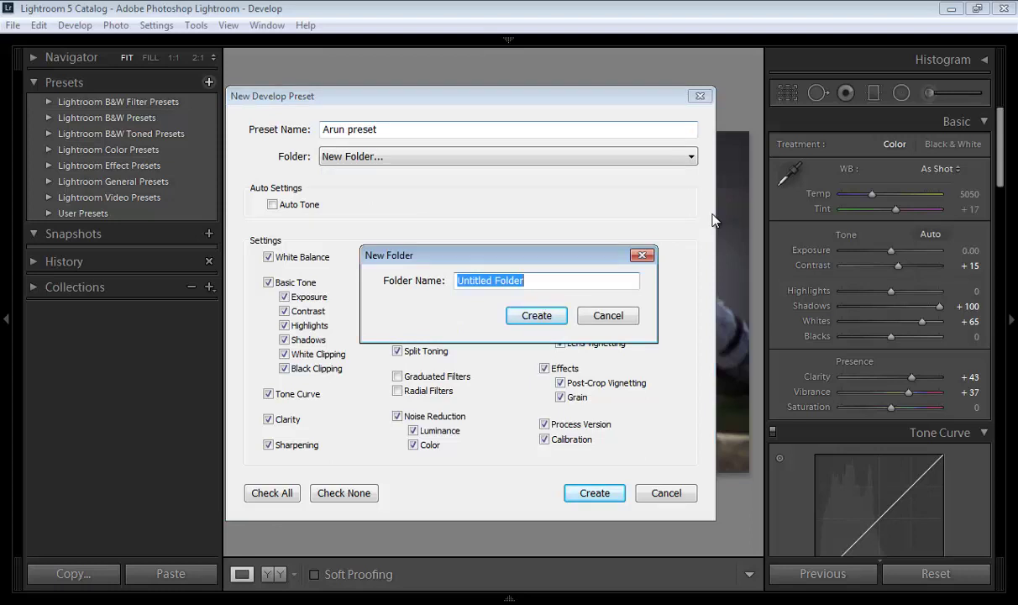
text(New p)
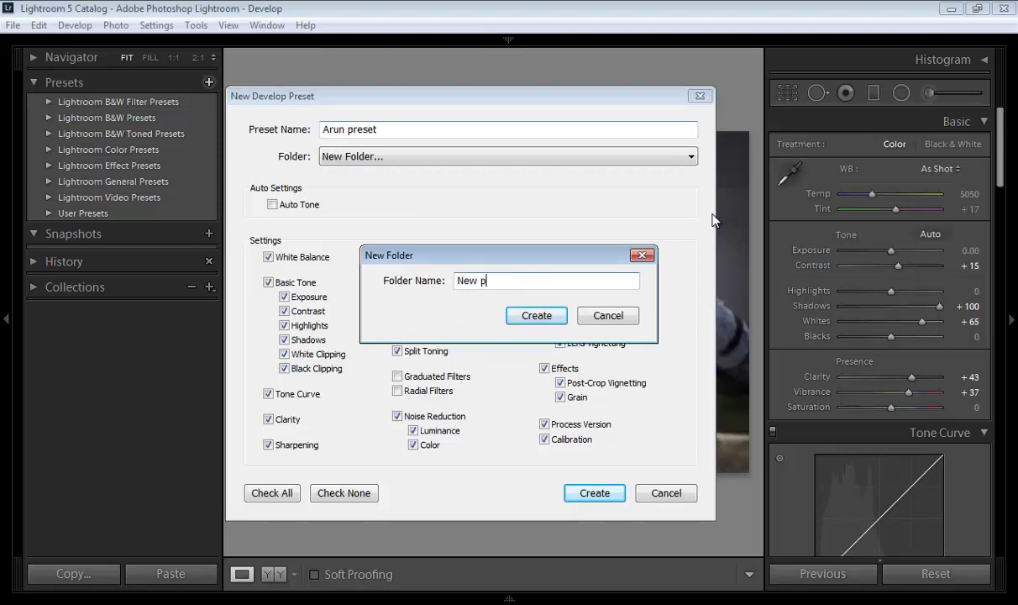
text(reste)
key(BackSpace)
key(BackSpace)
text(ets)
click(536, 315)
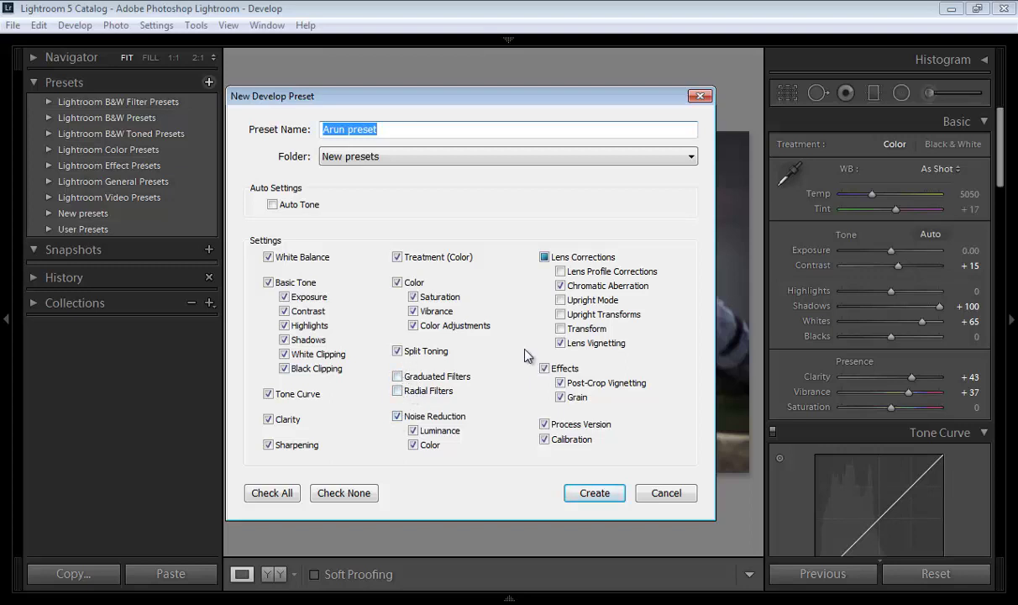
- Save Arun preset, move to the single-pigeon photo, and apply Arun preset to it
click(591, 493)
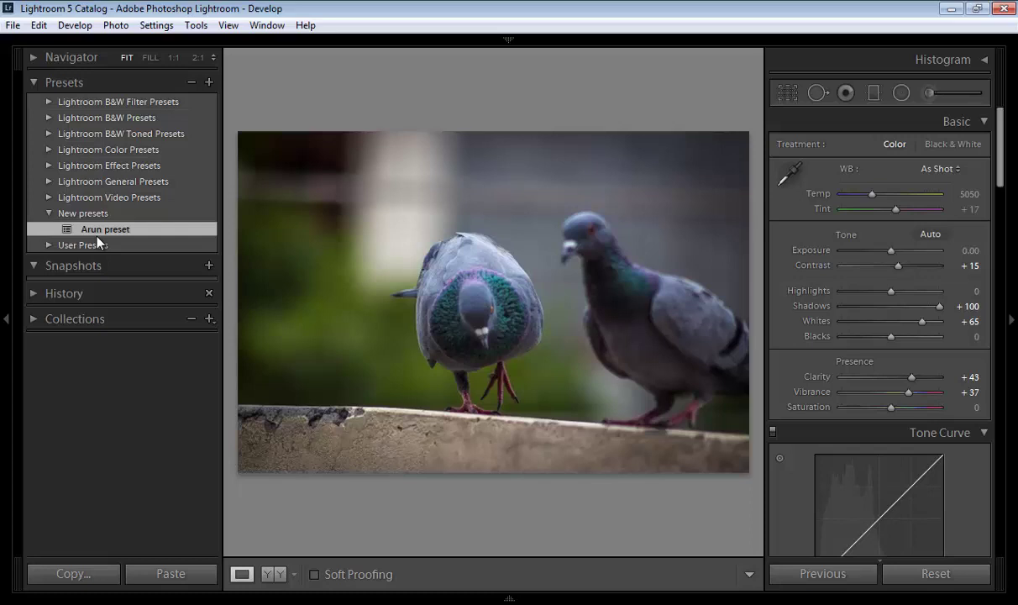
key(Right)
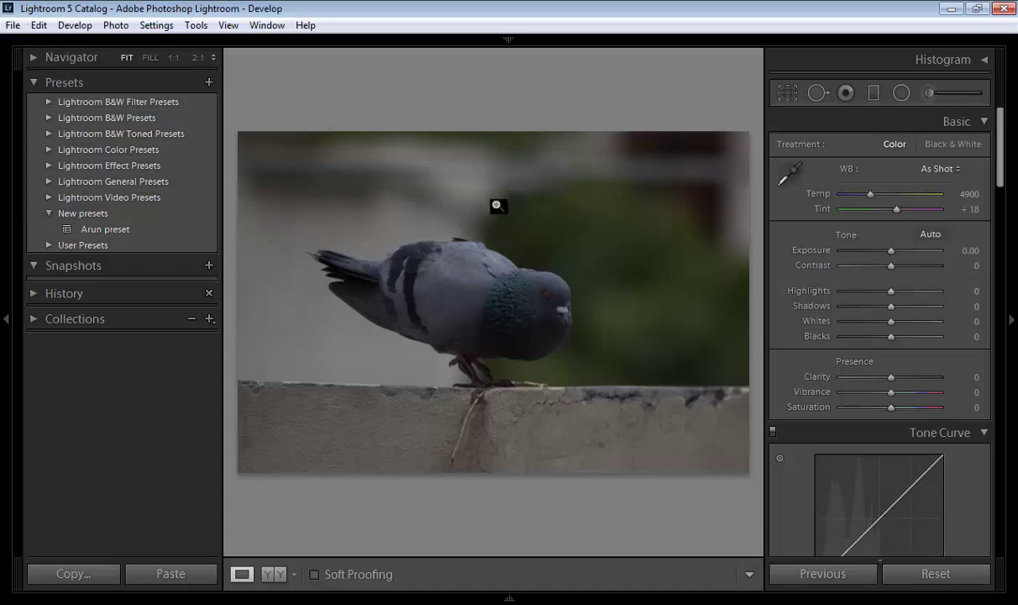
click(101, 232)
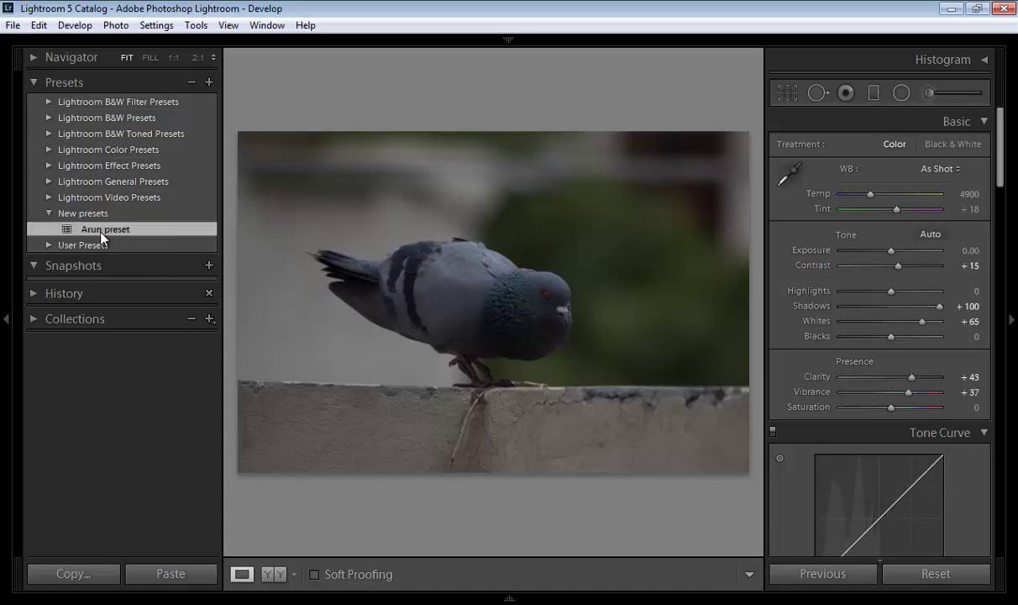